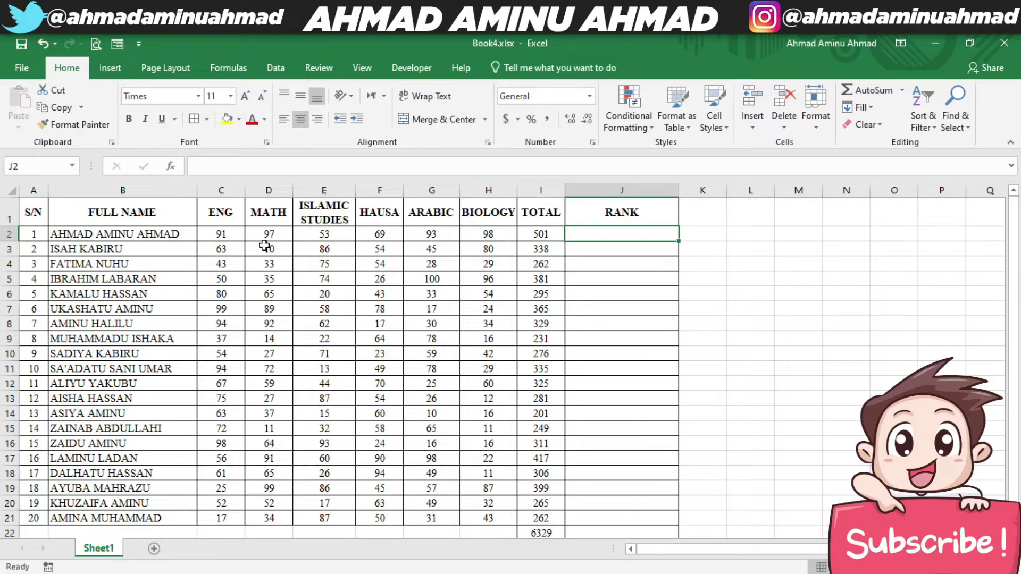
# Step: Start a formula in J2 by picking RANK.EQ from the =RANK autocomplete suggestions
pyautogui.write('=')
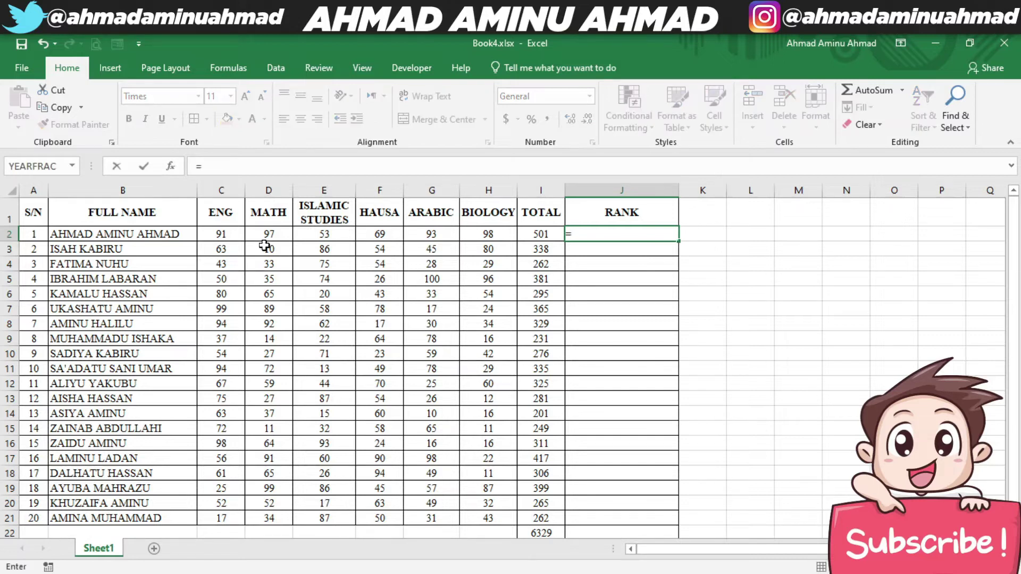
pyautogui.write('RA')
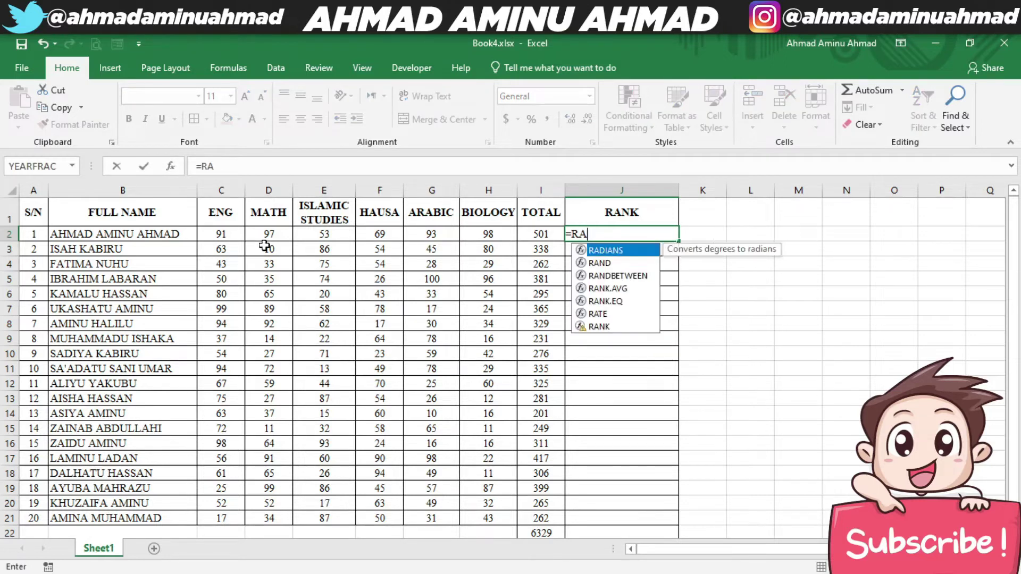
pyautogui.write('NK')
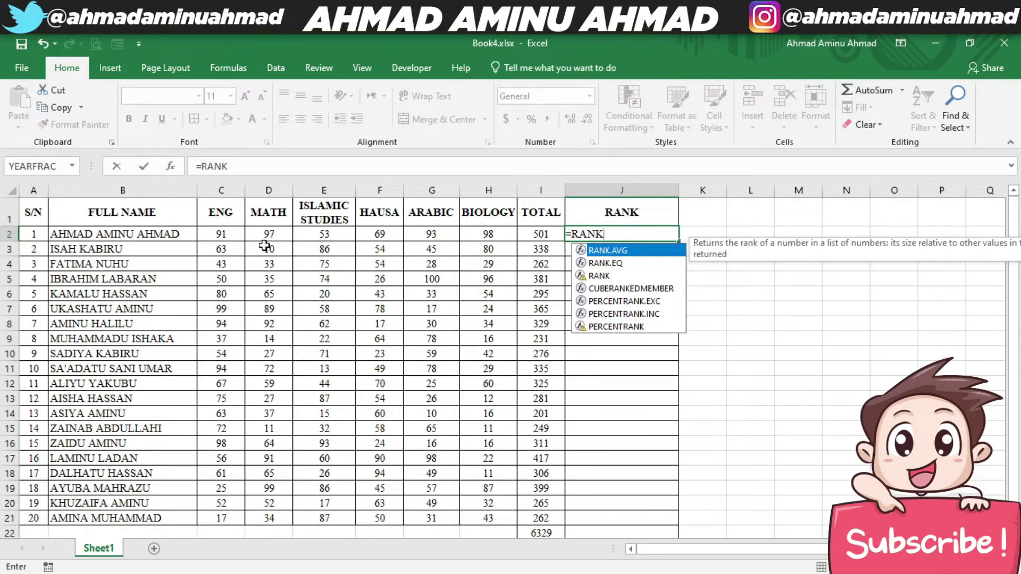
pyautogui.press('Down')
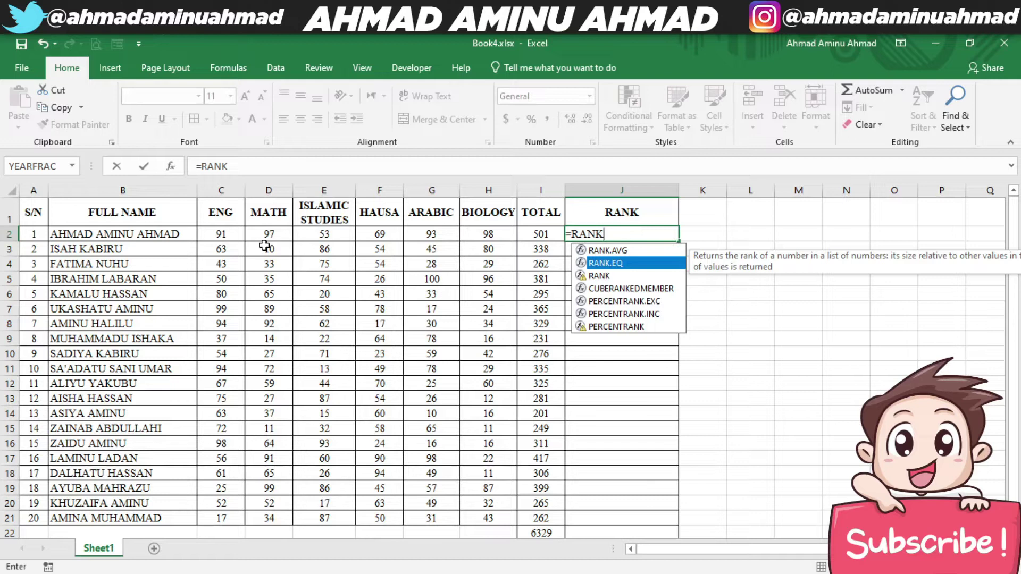
pyautogui.press('Down')
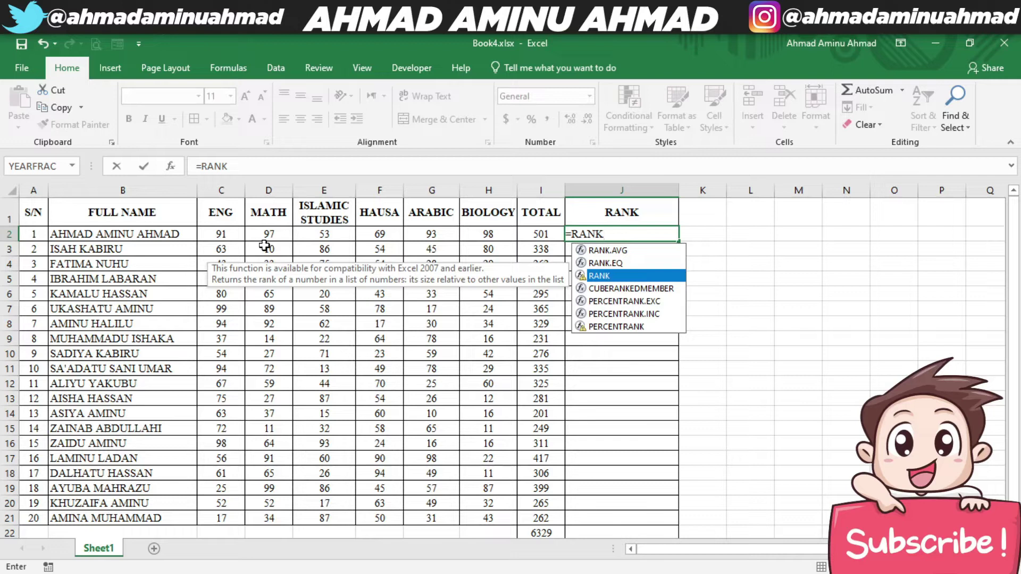
pyautogui.press('Up')
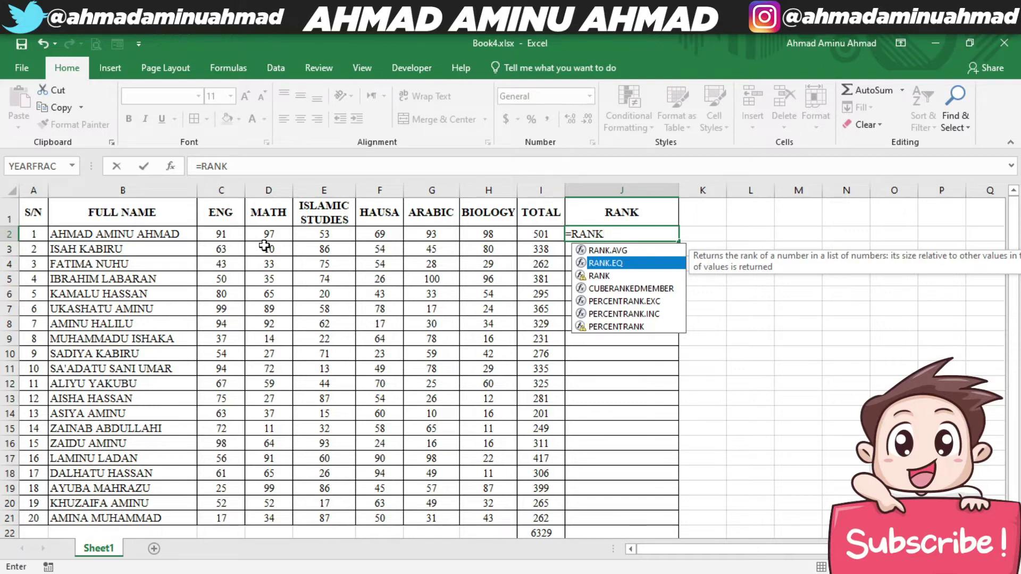
pyautogui.press('Tab')
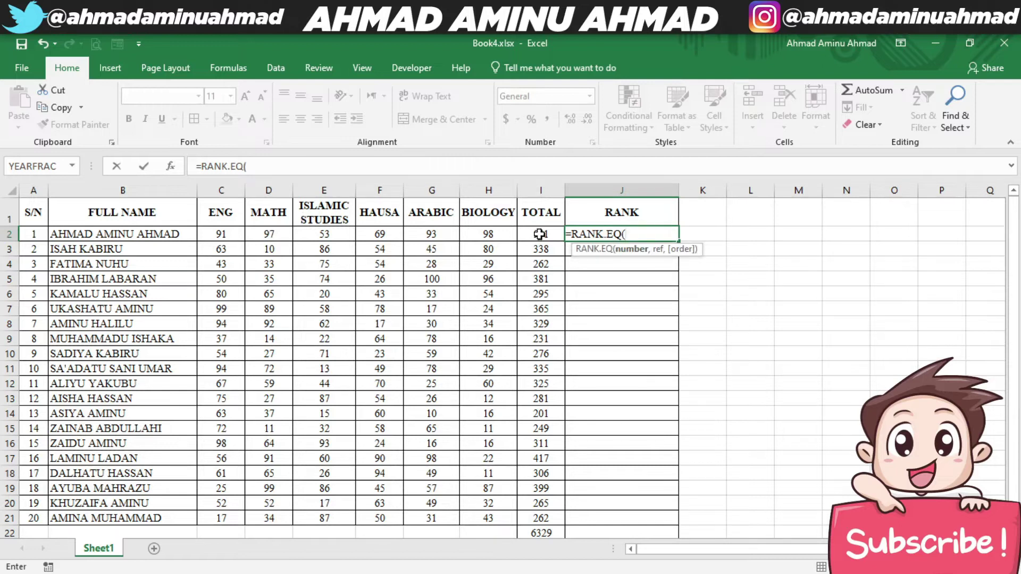
# Step: Give the J2 formula I2 as the number and I2:I21 as the ranking range
pyautogui.click(539, 234)
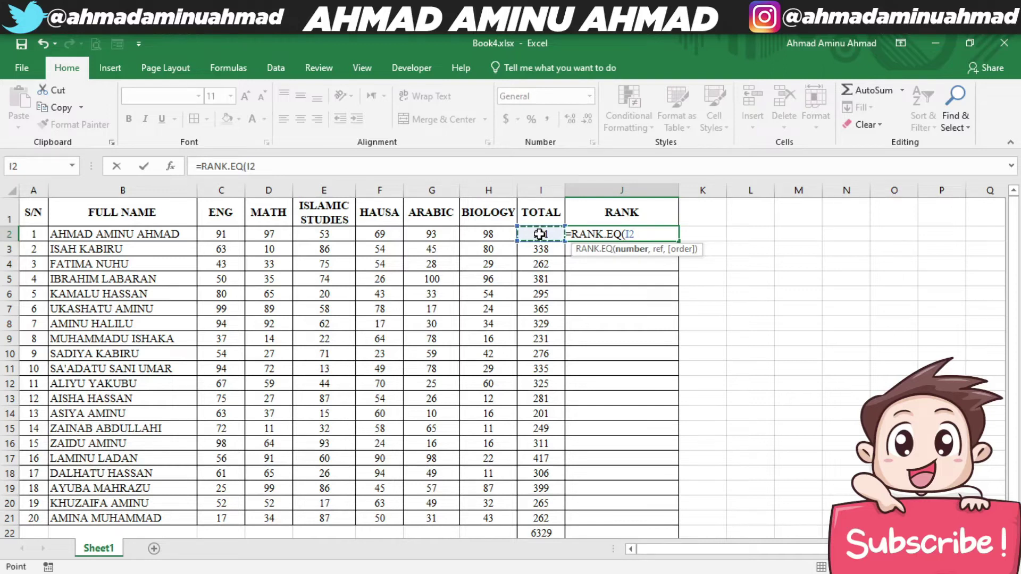
pyautogui.write(',')
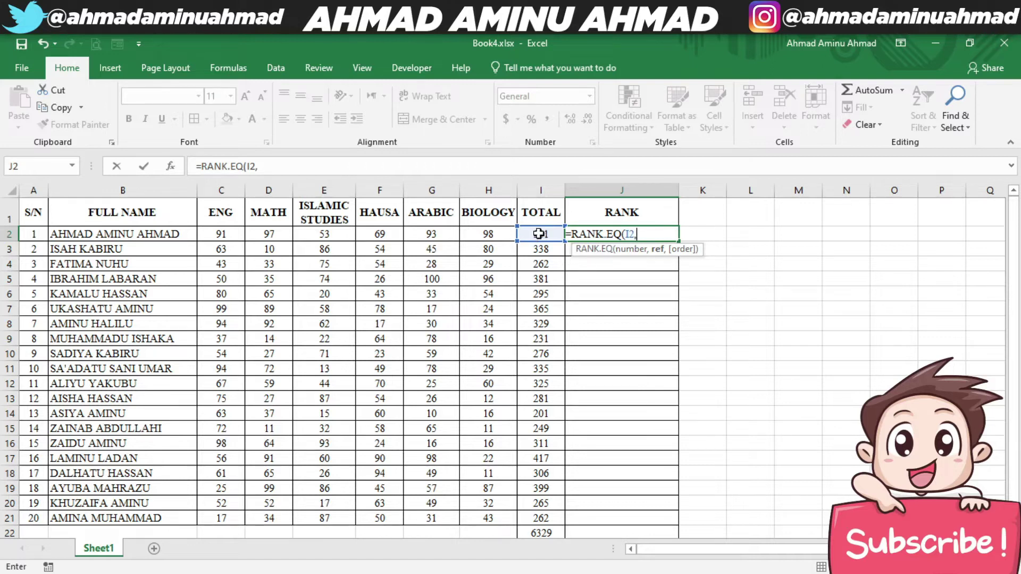
pyautogui.moveTo(534, 235); pyautogui.dragTo(540, 515)
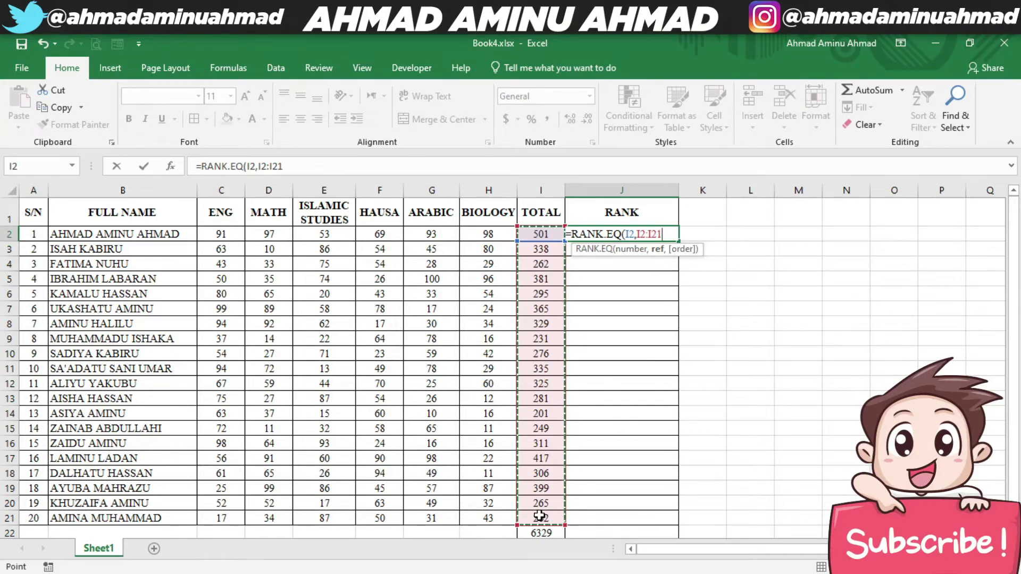
# Step: Make the ranking range absolute as $I$2:$I$21 and add the comma for the order argument
pyautogui.press('F4')
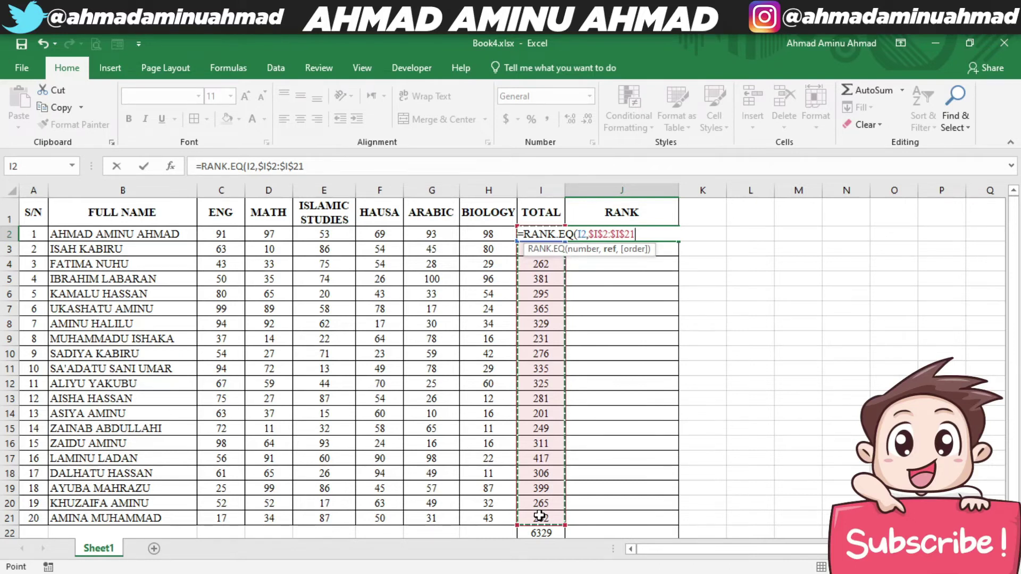
pyautogui.write(',')
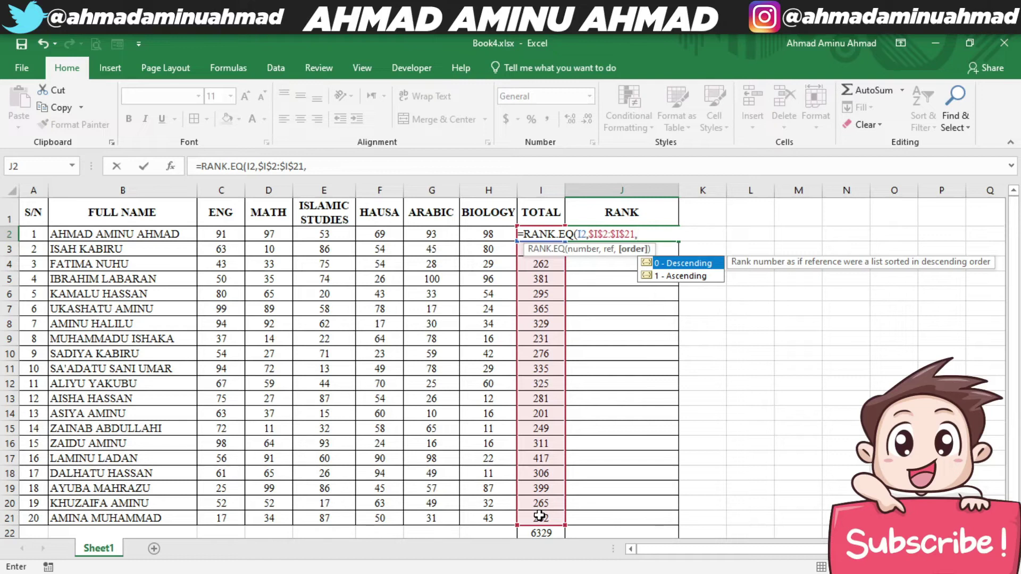
# Step: Finish and commit J2 as =RANK.EQ(I2,$I$2:$I$21,0) for descending order
pyautogui.write('0')
pyautogui.write(')')
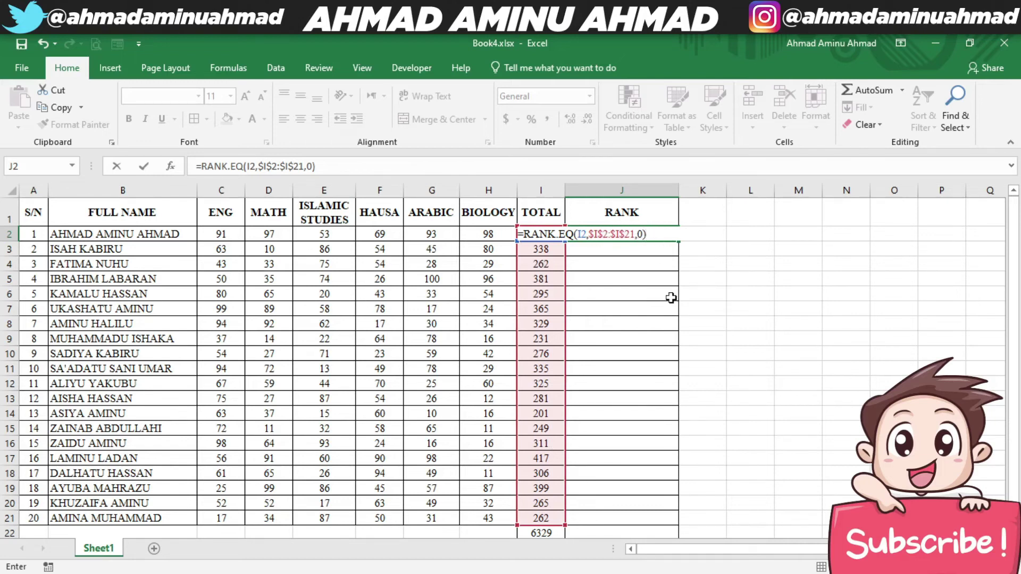
pyautogui.hotkey('ctrl', 'Return')
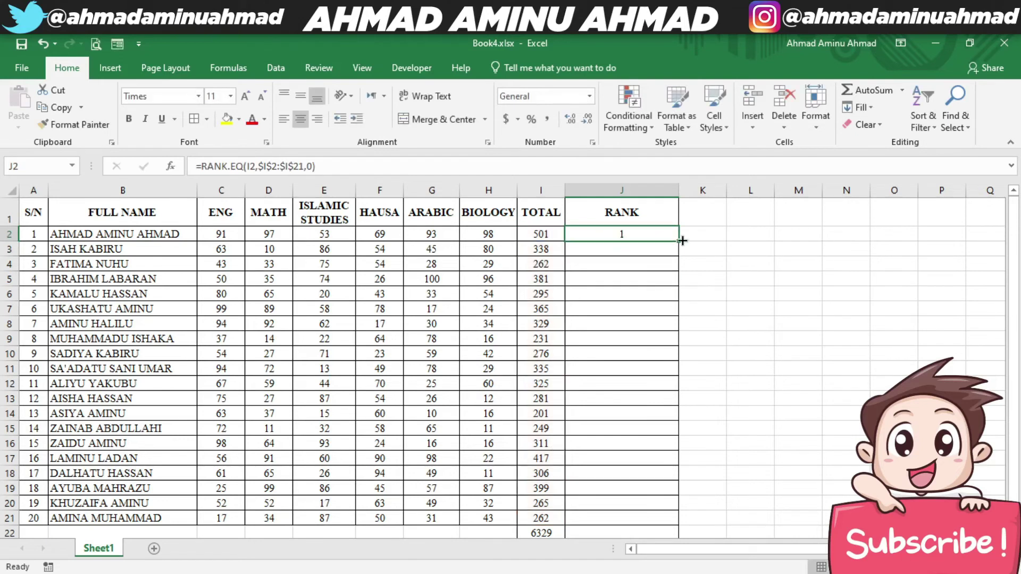
# Step: Fill the J2 rank formula down to J21 and review the J2 and I2 formulas
pyautogui.doubleClick(680, 241)
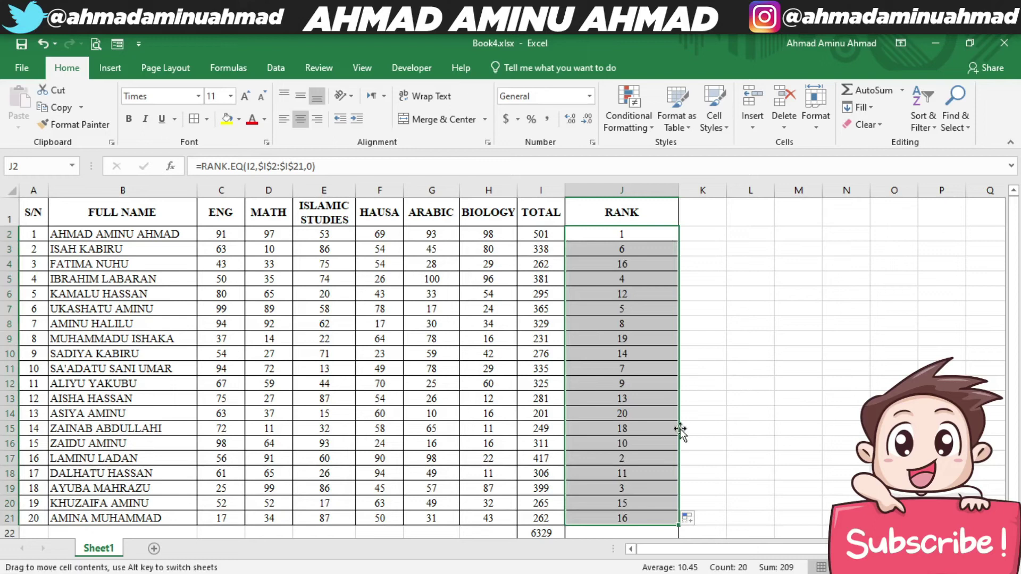
pyautogui.click(543, 235)
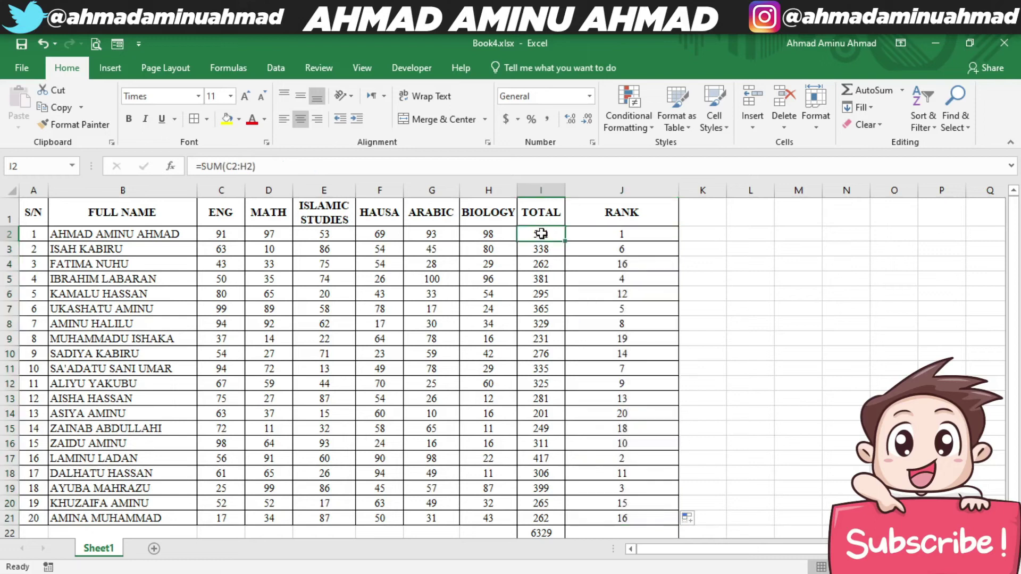
pyautogui.click(637, 232)
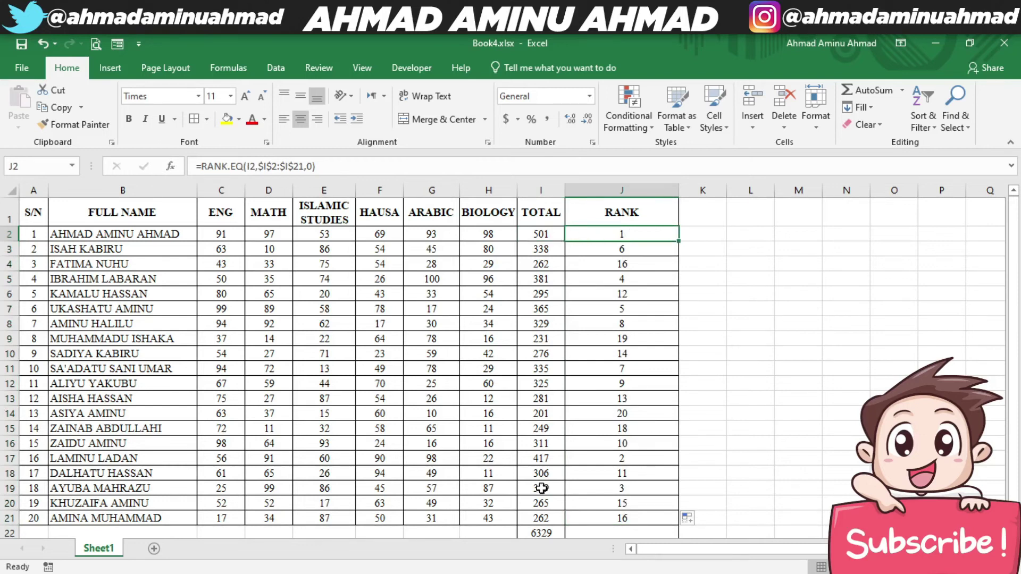
# Step: Verify the copied ranks against totals in rows 17, 19 and 5 (417, 399, 381)
pyautogui.click(633, 459)
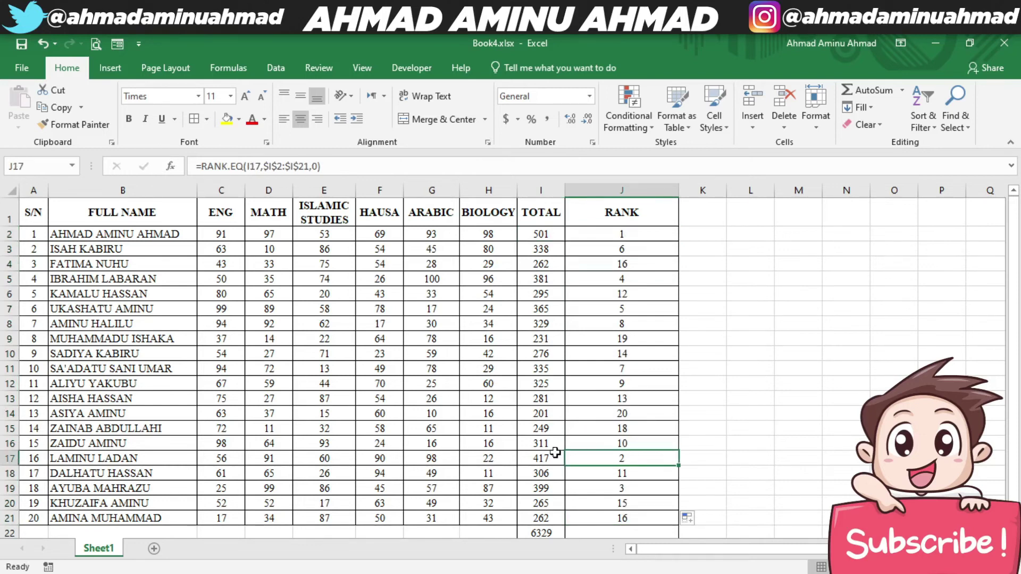
pyautogui.click(548, 459)
pyautogui.click(604, 457)
pyautogui.click(617, 491)
pyautogui.click(554, 489)
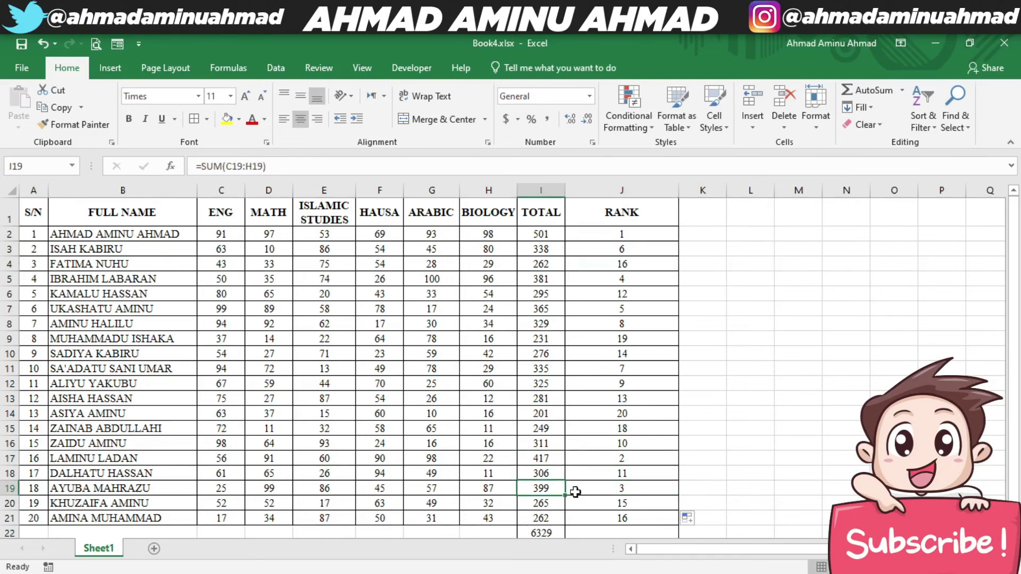
pyautogui.click(630, 489)
pyautogui.click(632, 279)
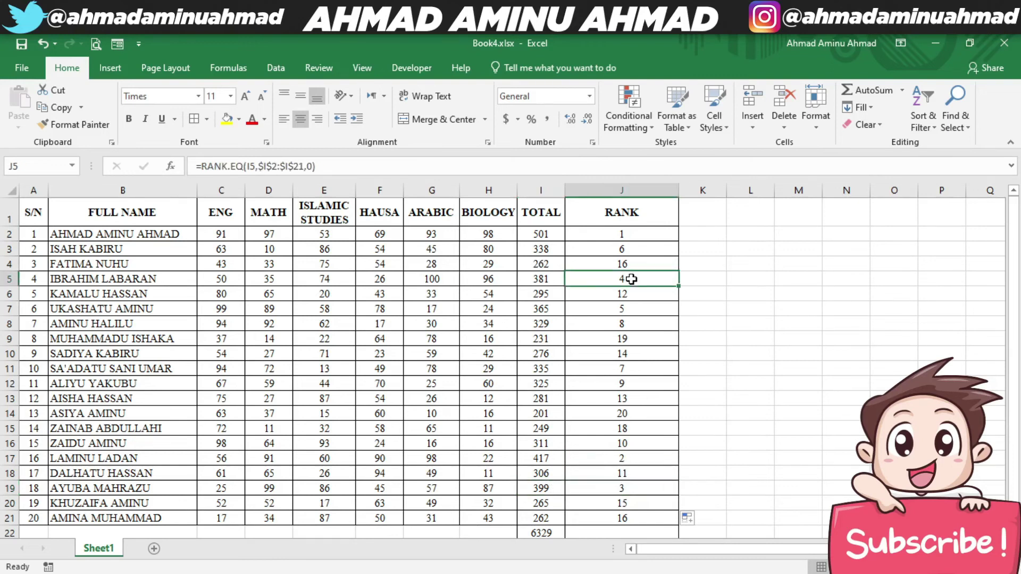
pyautogui.click(542, 281)
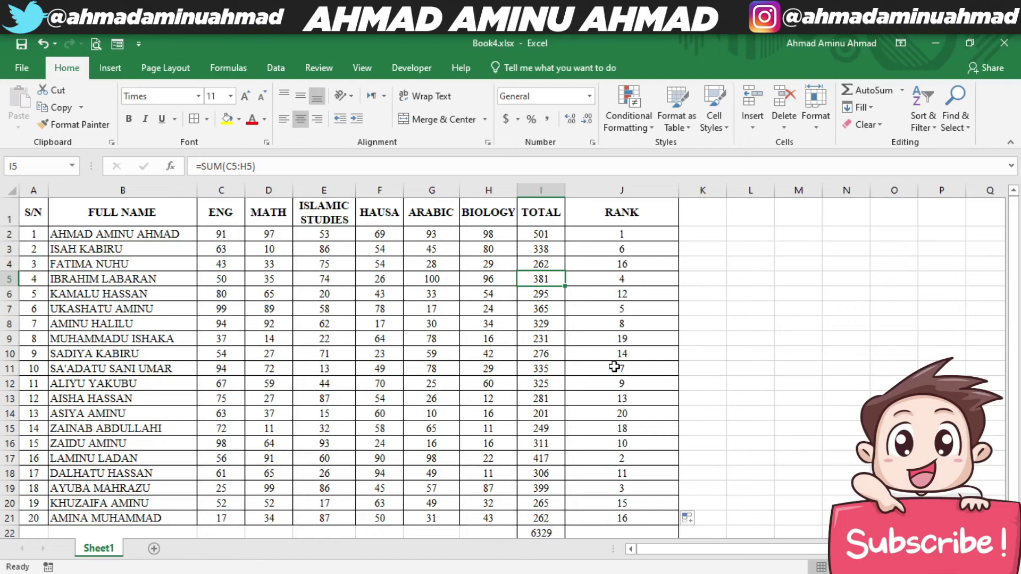
pyautogui.click(664, 234)
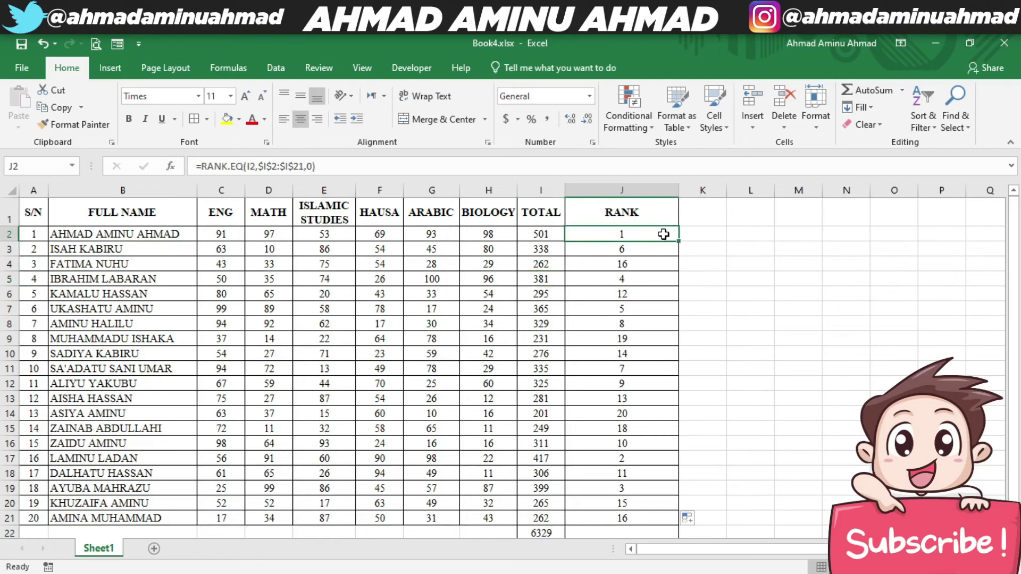